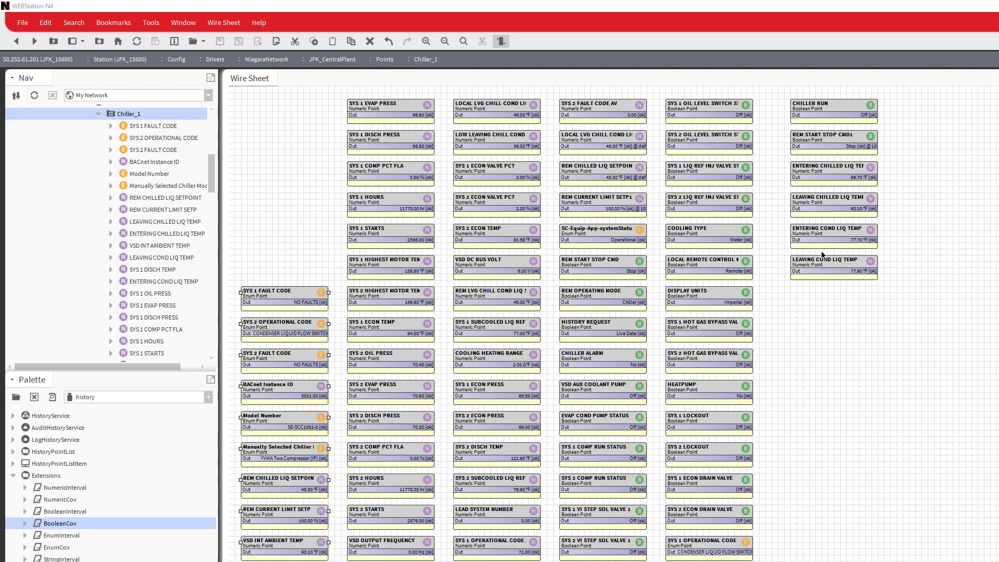
Select the six right-column point blocks on the Chiller_1 wire sheet and nudge them right
{"action": "left_click_drag", "start_coordinate": [766, 95], "coordinate": [920, 320]}
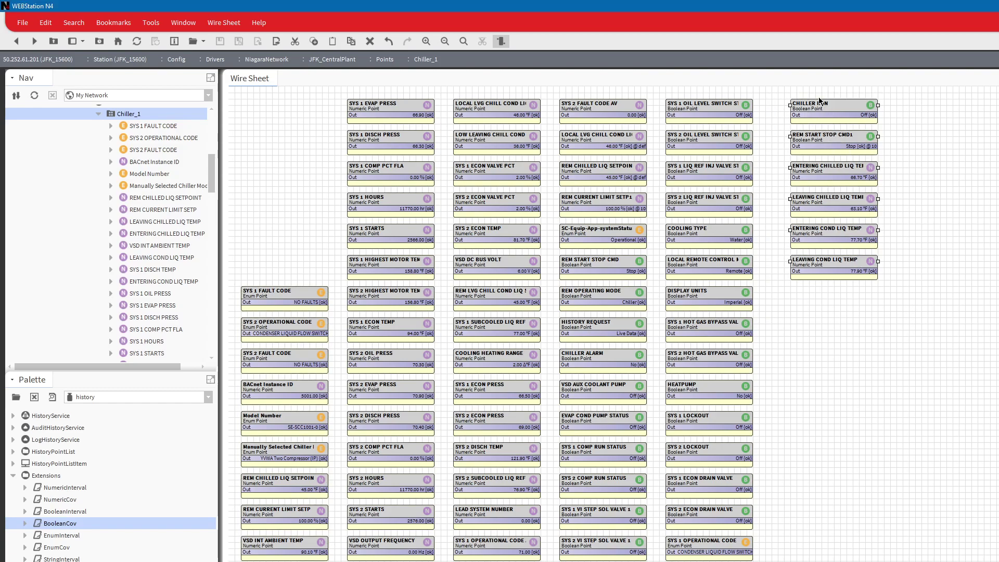
{"action": "left_click_drag", "start_coordinate": [823, 105], "coordinate": [829, 104]}
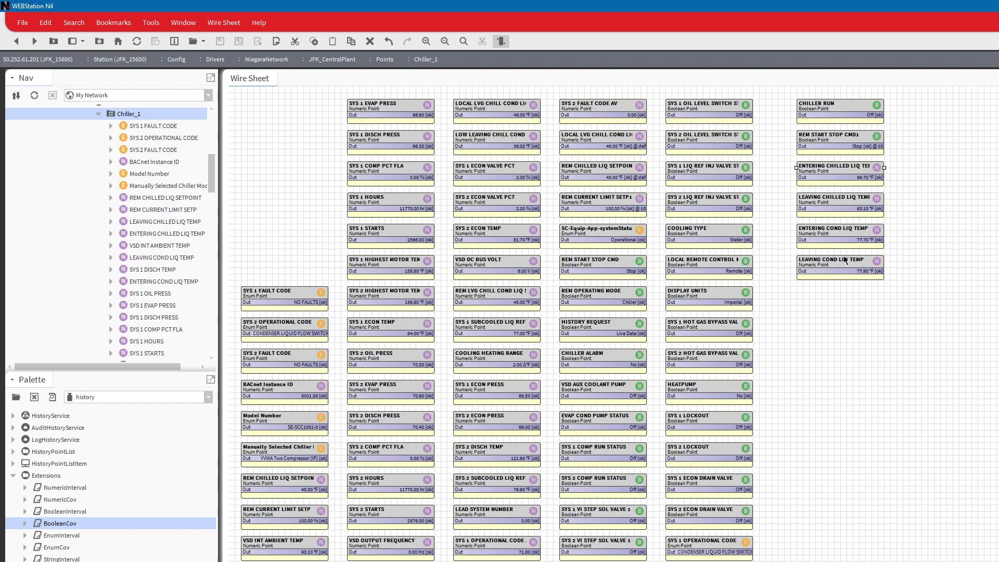
Add a BooleanCov history extension, keeping the default name BooleanCov, to the CHILLER RUN point
{"action": "double_click", "coordinate": [842, 108]}
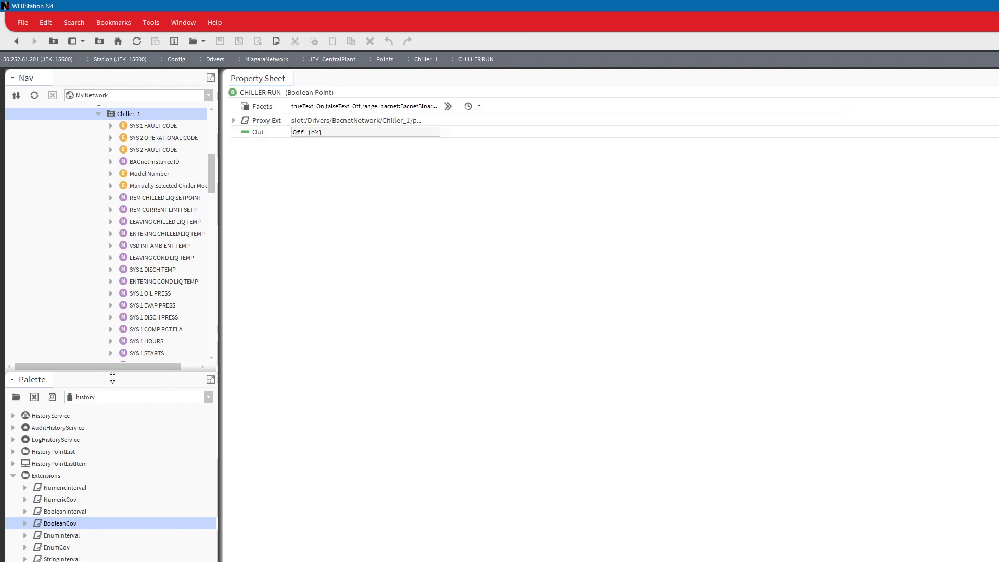
{"action": "left_click_drag", "start_coordinate": [112, 374], "coordinate": [107, 350]}
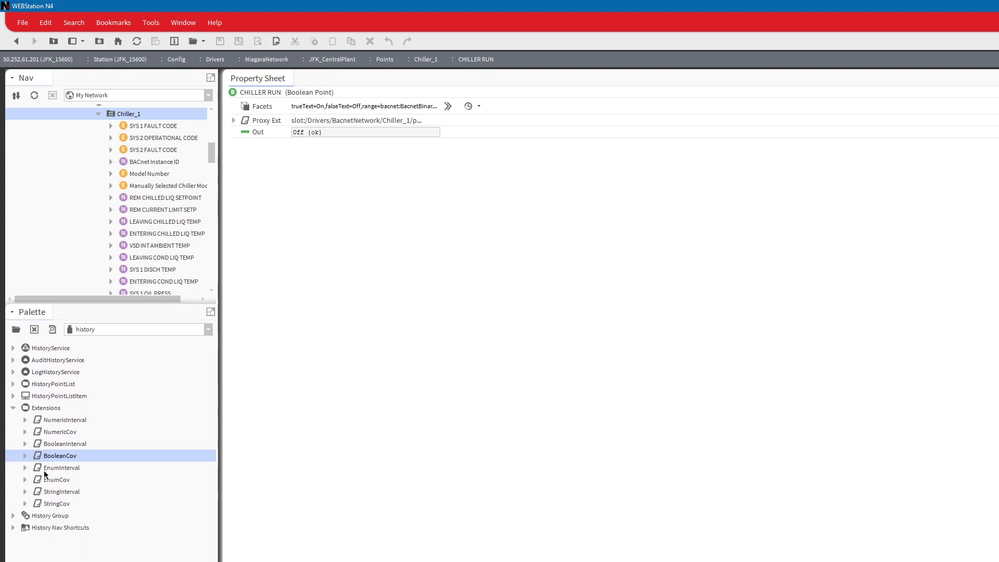
{"action": "left_click_drag", "start_coordinate": [46, 460], "coordinate": [283, 182]}
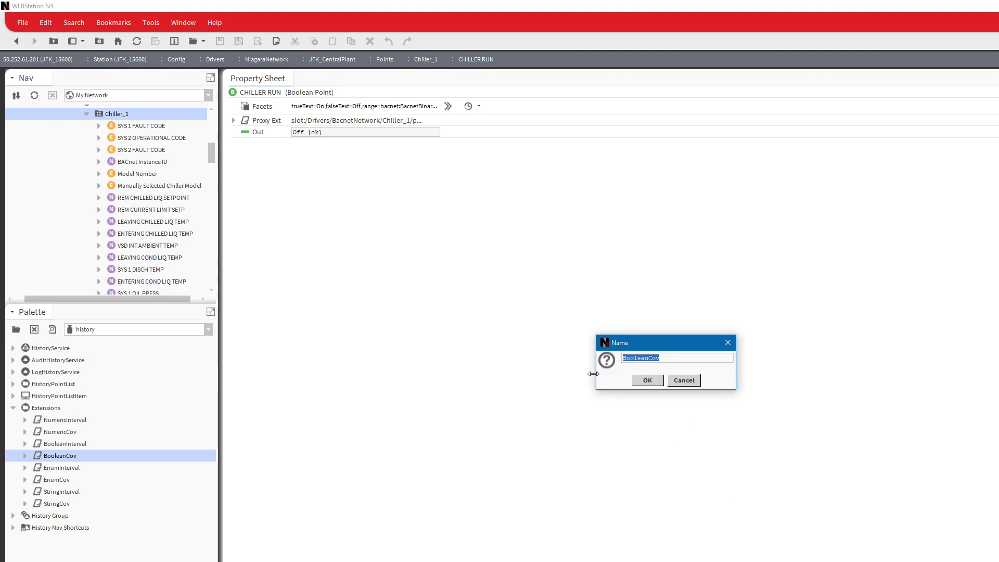
{"action": "left_click", "coordinate": [638, 382]}
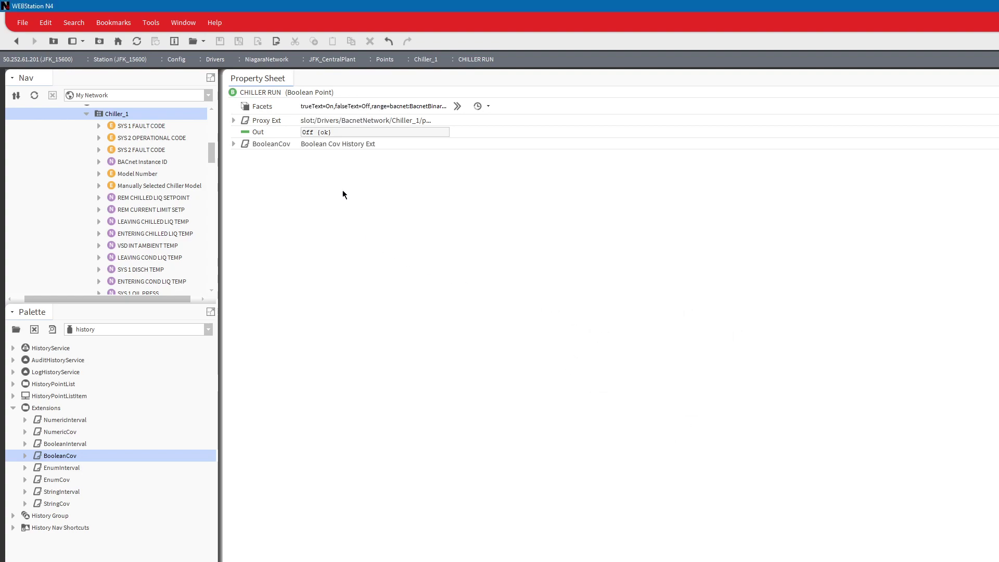
Replace the BooleanCov History Name %parent.name% with 'Chiller 1 Run'
{"action": "left_click", "coordinate": [234, 144]}
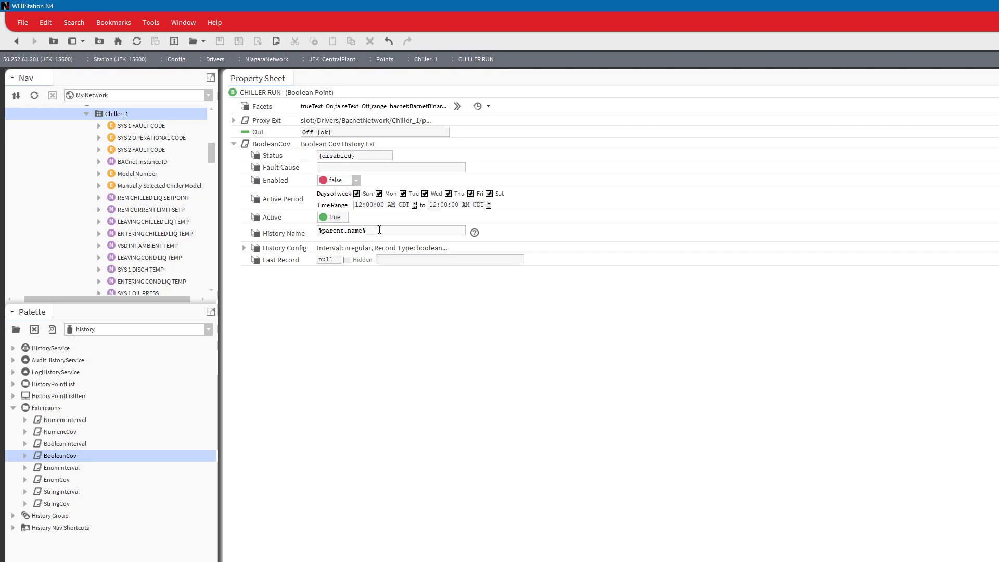
{"action": "left_click_drag", "start_coordinate": [367, 230], "coordinate": [312, 233]}
{"action": "type", "text": "Chilller 1 Run"}
Set the CHILLER RUN history capacity to 1500 records, enable it, save, and review the source path
{"action": "left_click", "coordinate": [244, 248]}
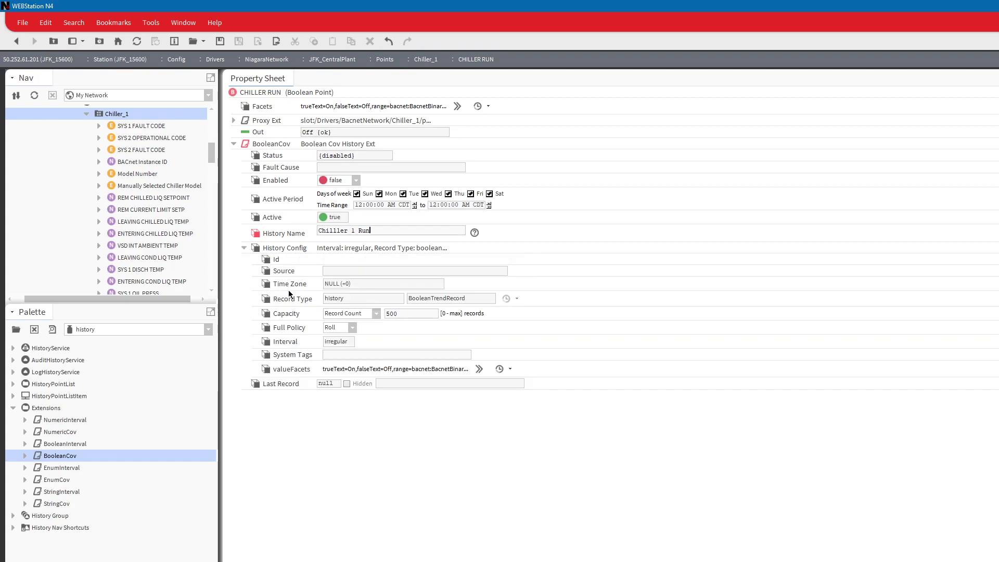
{"action": "left_click_drag", "start_coordinate": [409, 315], "coordinate": [383, 313]}
{"action": "type", "text": "15"}
{"action": "left_click", "coordinate": [356, 181]}
{"action": "left_click", "coordinate": [352, 204]}
{"action": "key", "text": "ctrl+s"}
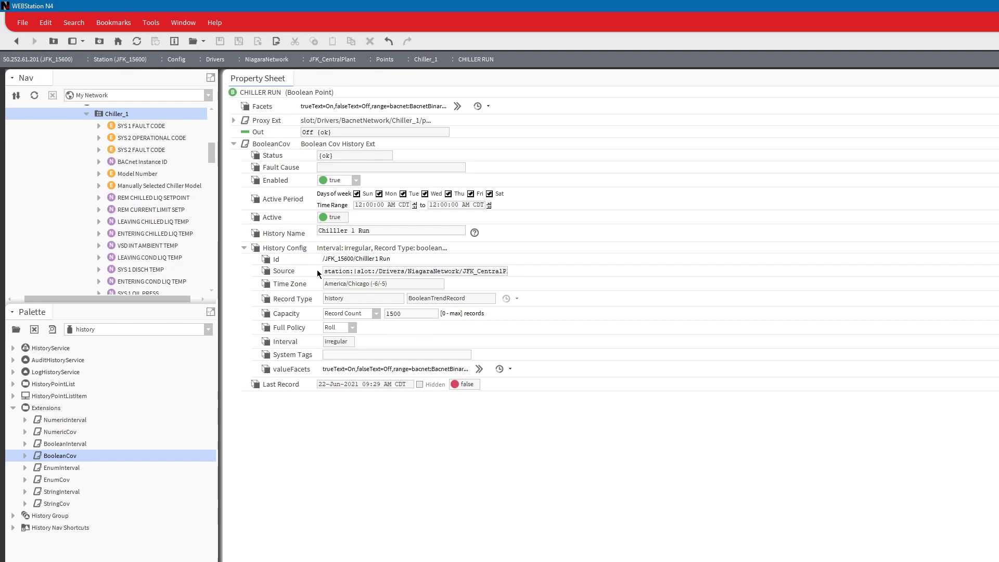
{"action": "left_click_drag", "start_coordinate": [323, 271], "coordinate": [829, 306]}
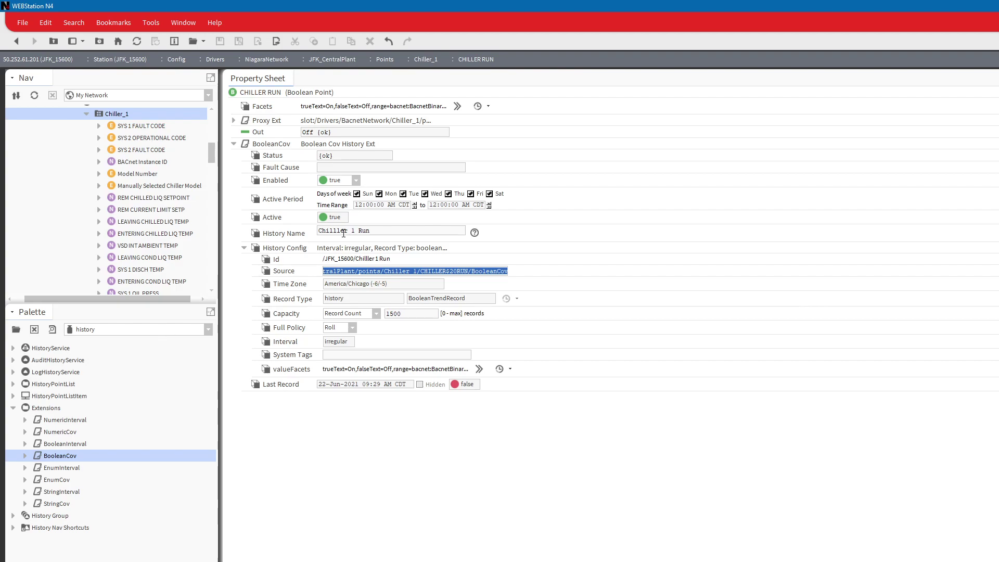
{"action": "left_click", "coordinate": [318, 167]}
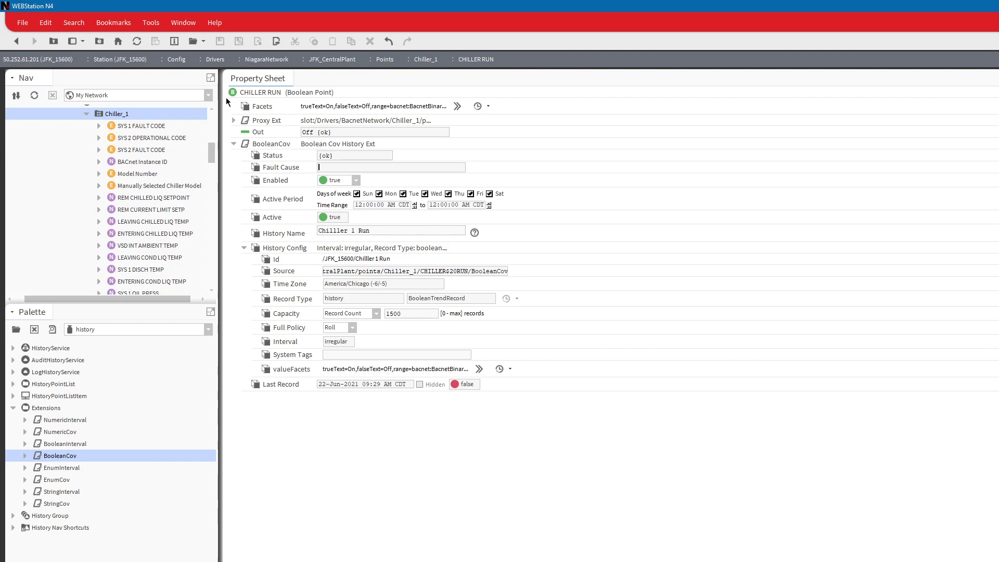
Add a NumericInterval extension with its default name to ENTERING CHILLED LIQ TEMP and expand its properties
{"action": "left_click", "coordinate": [16, 41]}
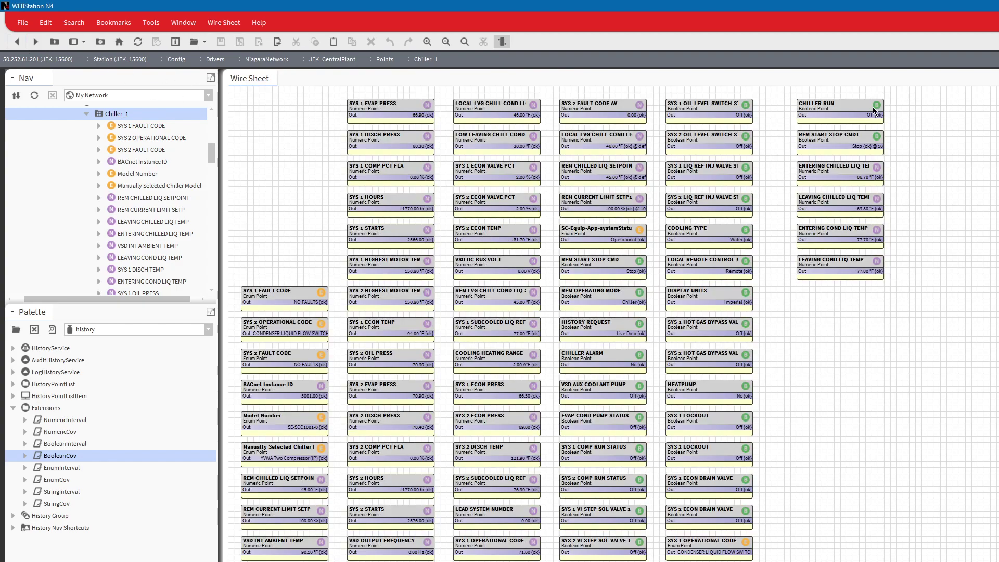
{"action": "left_click", "coordinate": [833, 140]}
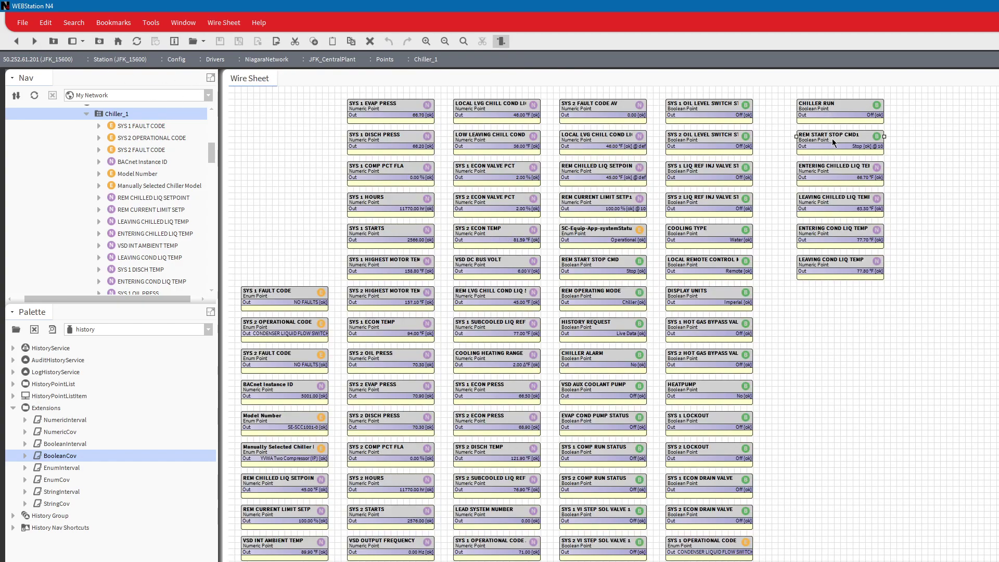
{"action": "double_click", "coordinate": [838, 170]}
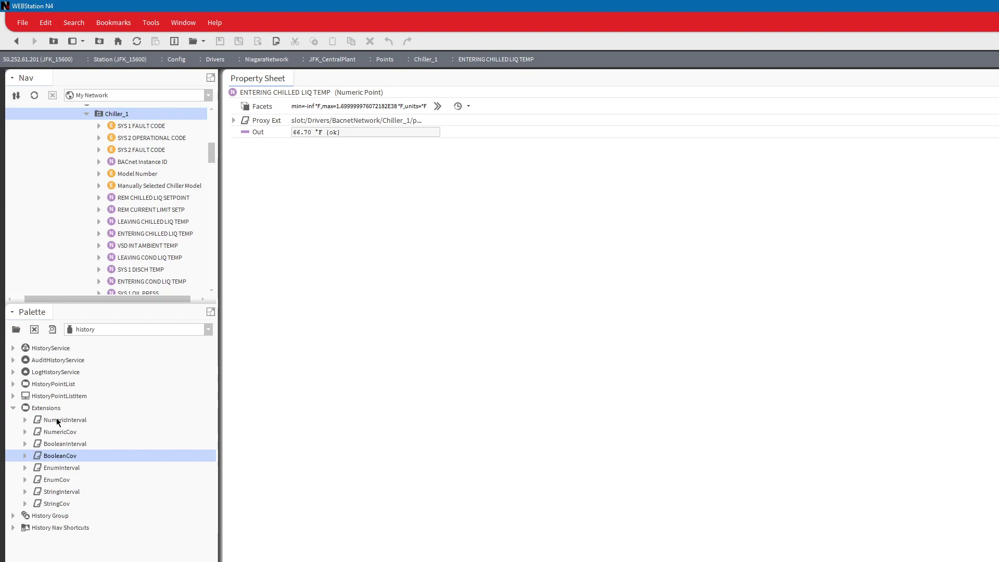
{"action": "left_click_drag", "start_coordinate": [57, 422], "coordinate": [293, 205]}
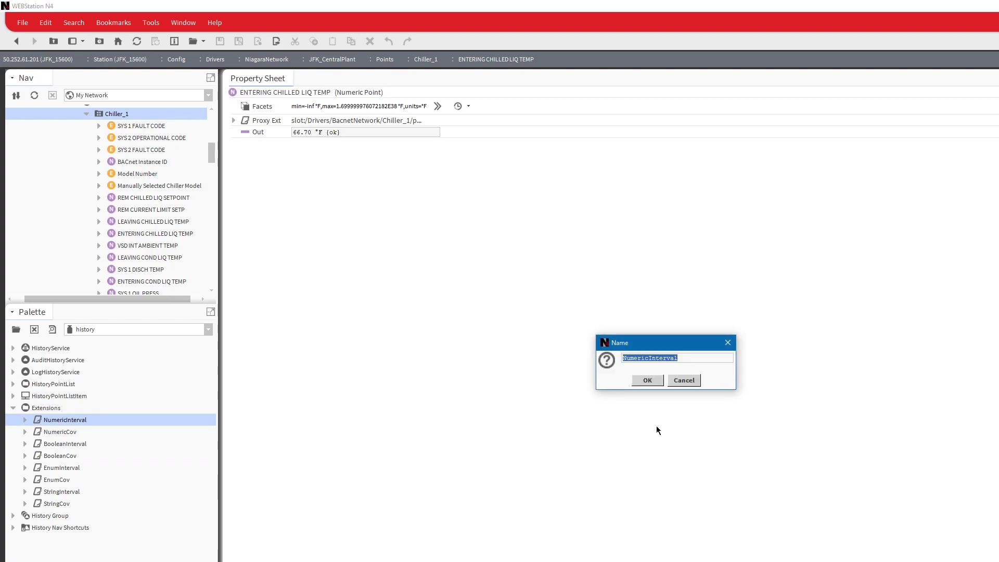
{"action": "left_click", "coordinate": [647, 384]}
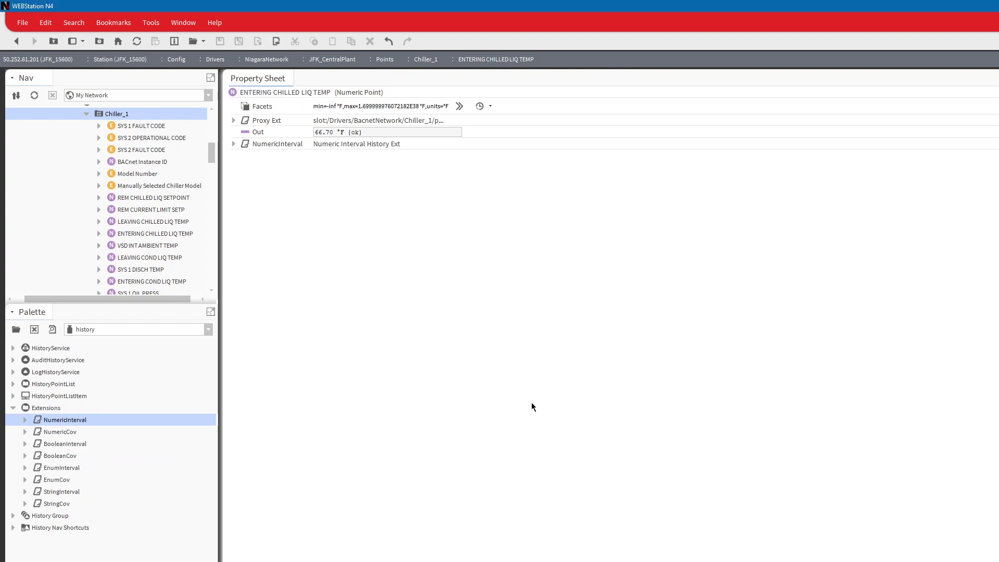
{"action": "left_click", "coordinate": [234, 144]}
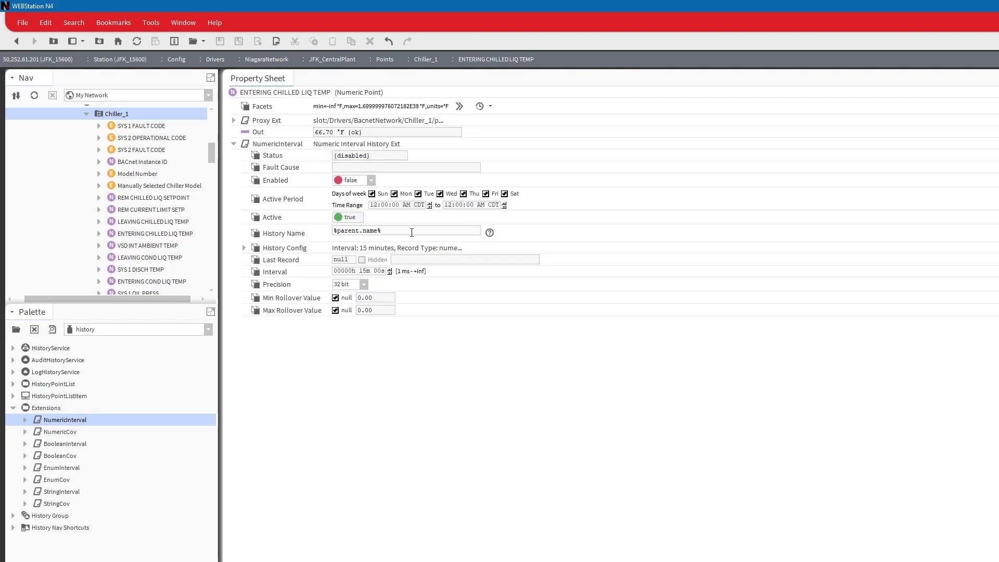
Replace the NumericInterval History Name %parent.name% with 'Chiller 1 CHWET'
{"action": "left_click_drag", "start_coordinate": [388, 230], "coordinate": [279, 238]}
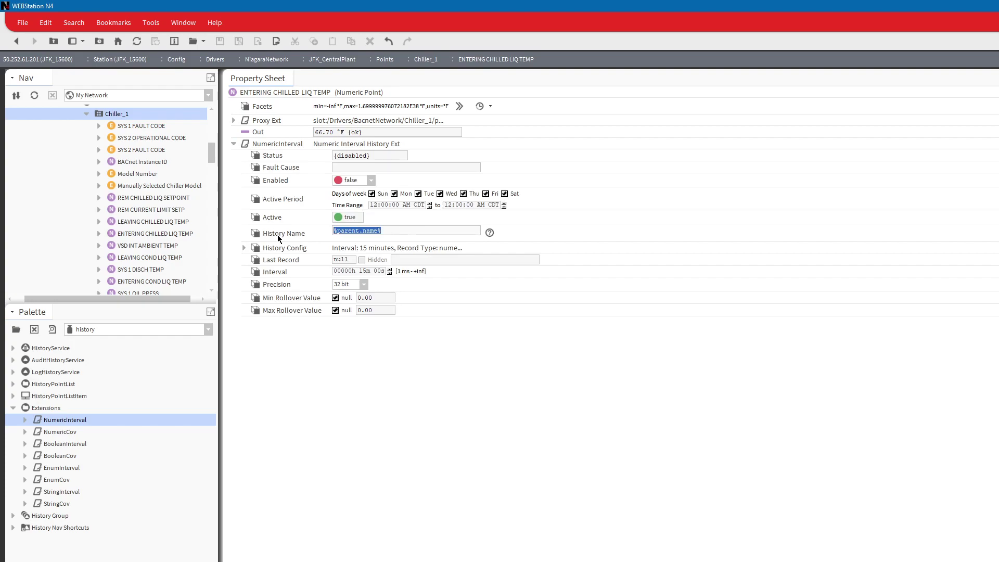
{"action": "type", "text": "CH"}
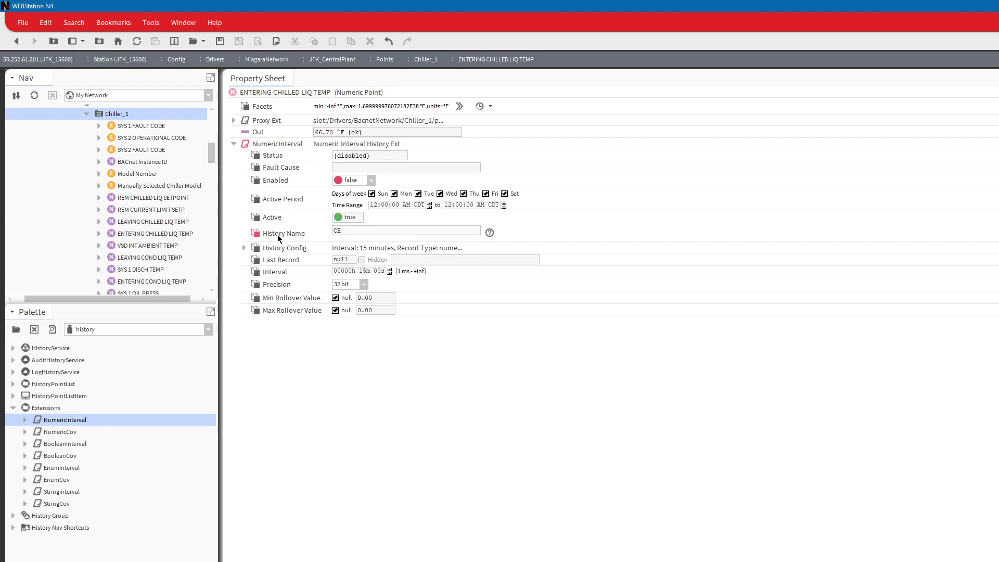
{"action": "key", "text": "BackSpace"}
{"action": "type", "text": "hiller 1 CHWET"}
Set the Chiller 1 CHWET history capacity to 5000 records and Enabled to true
{"action": "left_click", "coordinate": [244, 248]}
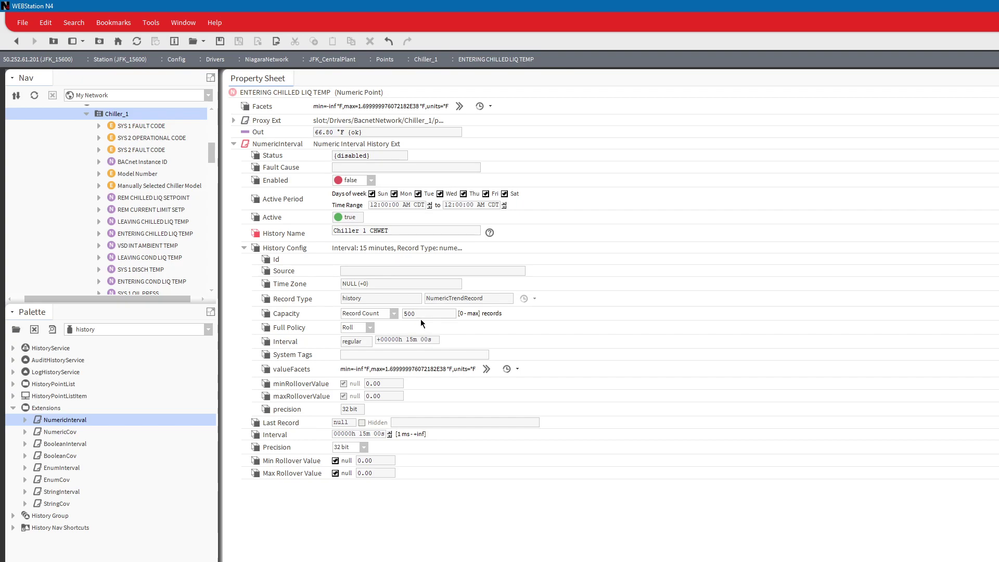
{"action": "left_click_drag", "start_coordinate": [422, 314], "coordinate": [397, 316]}
{"action": "type", "text": "5000"}
{"action": "left_click", "coordinate": [369, 181]}
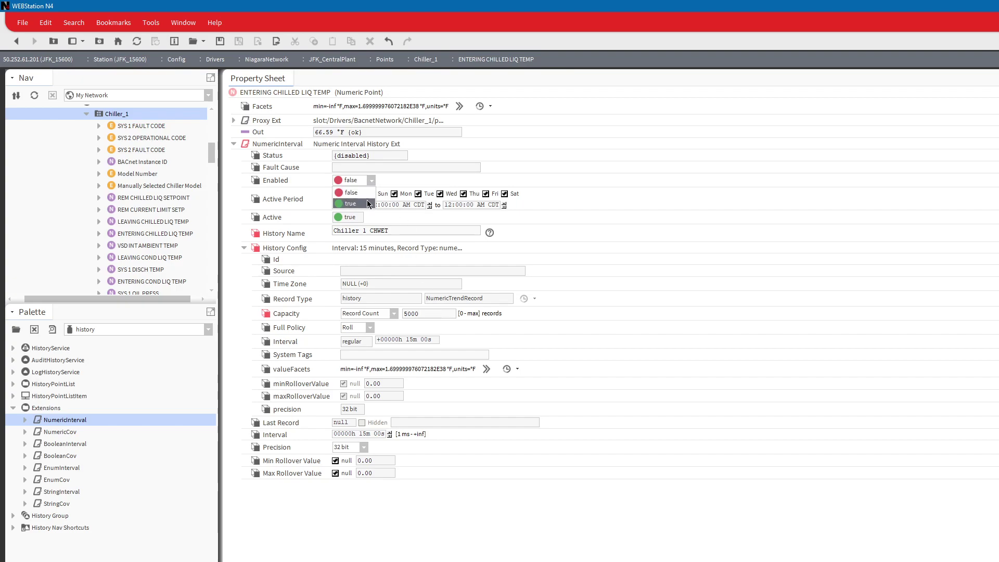
{"action": "left_click", "coordinate": [368, 204]}
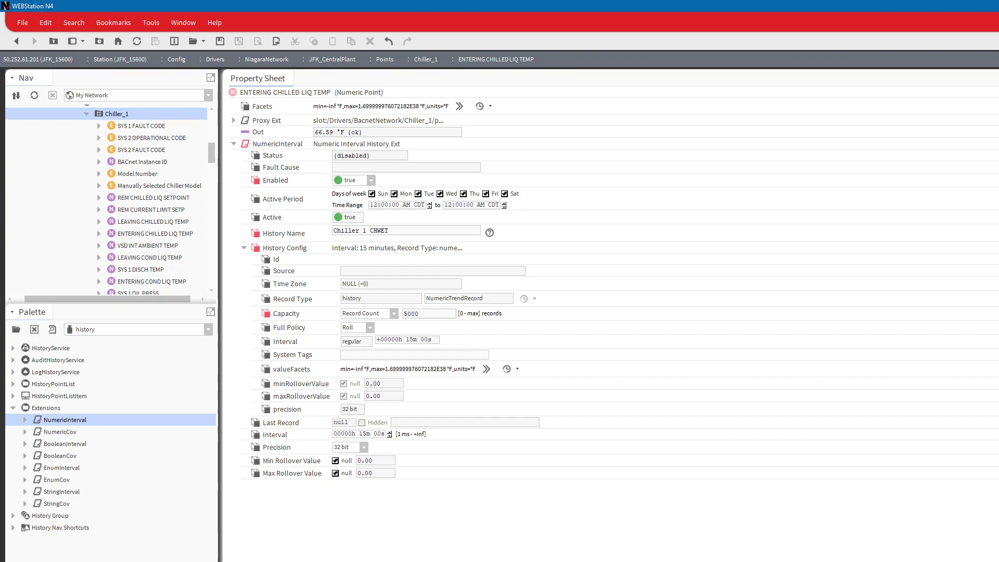
{"action": "key", "text": "ctrl+s"}
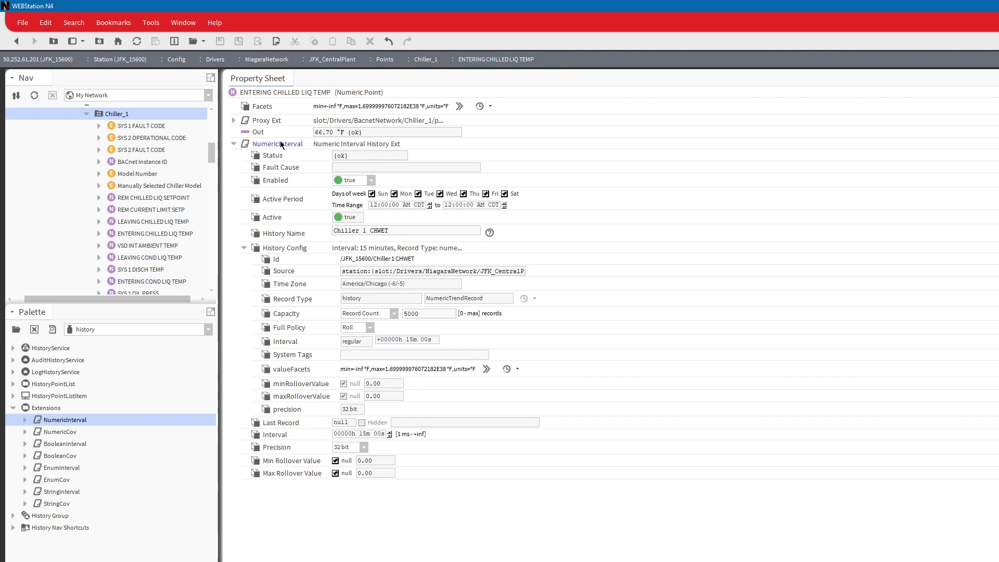
{"action": "right_click", "coordinate": [280, 141]}
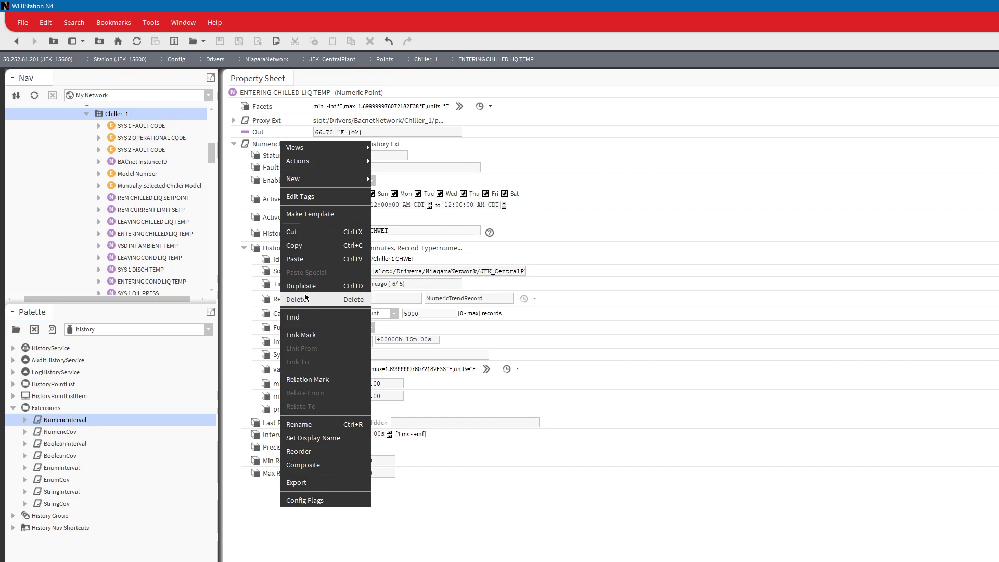
{"action": "left_click", "coordinate": [307, 249]}
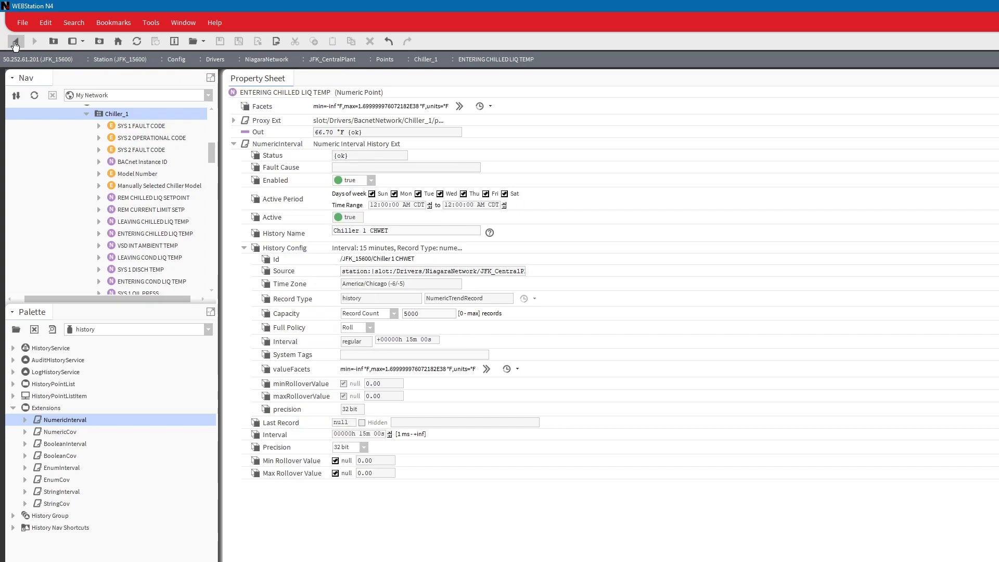
Paste the copied NumericInterval extension onto LEAVING CHILLED LIQ TEMP and expand its properties
{"action": "left_click", "coordinate": [15, 43]}
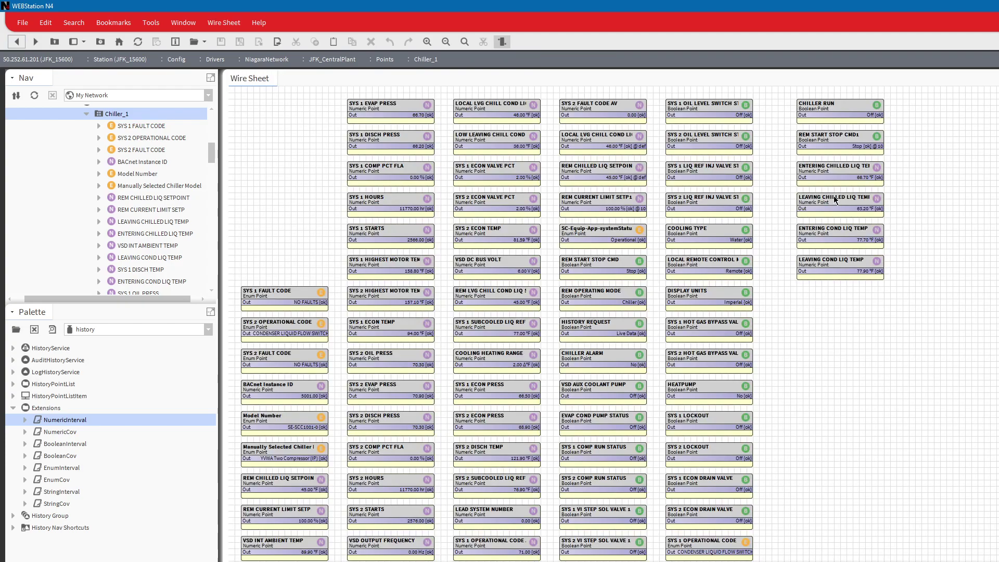
{"action": "left_click", "coordinate": [835, 201]}
{"action": "double_click", "coordinate": [835, 201]}
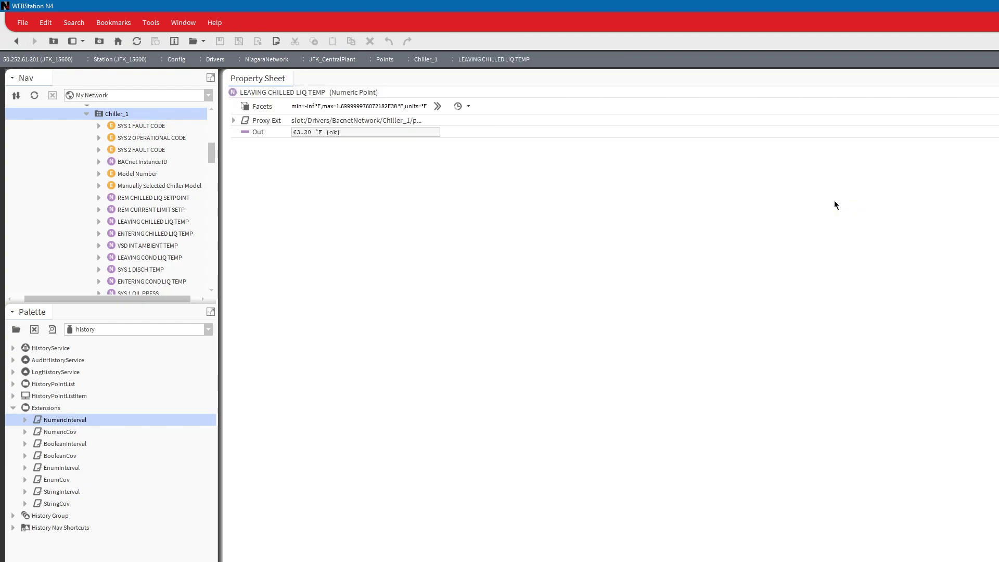
{"action": "right_click", "coordinate": [347, 171]}
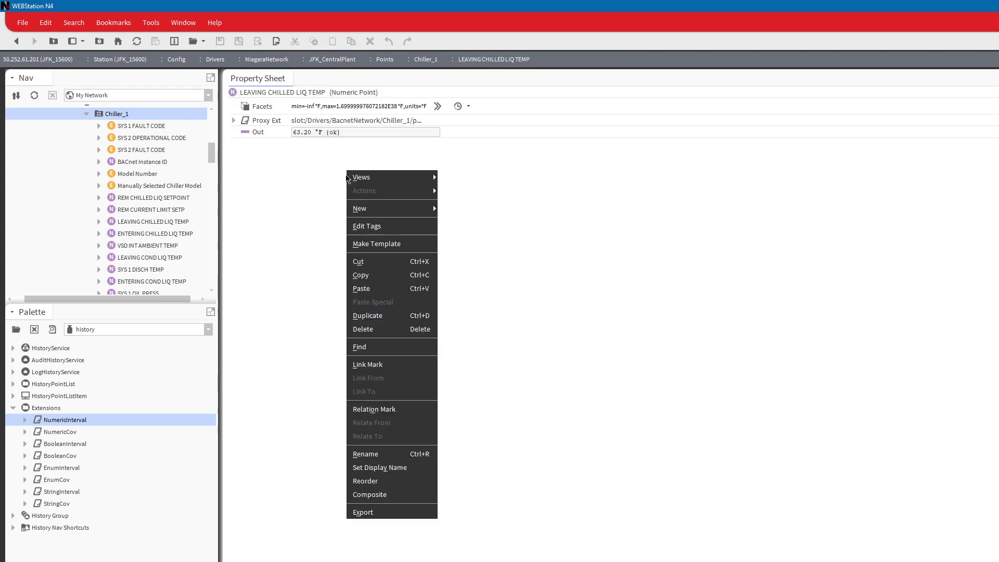
{"action": "left_click", "coordinate": [365, 288]}
{"action": "left_click", "coordinate": [648, 386]}
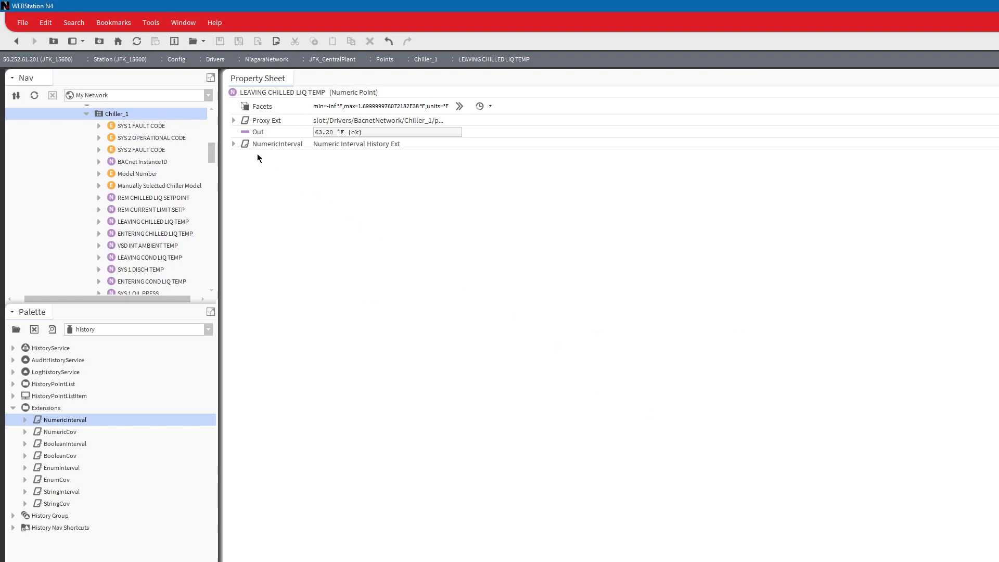
{"action": "left_click", "coordinate": [234, 144]}
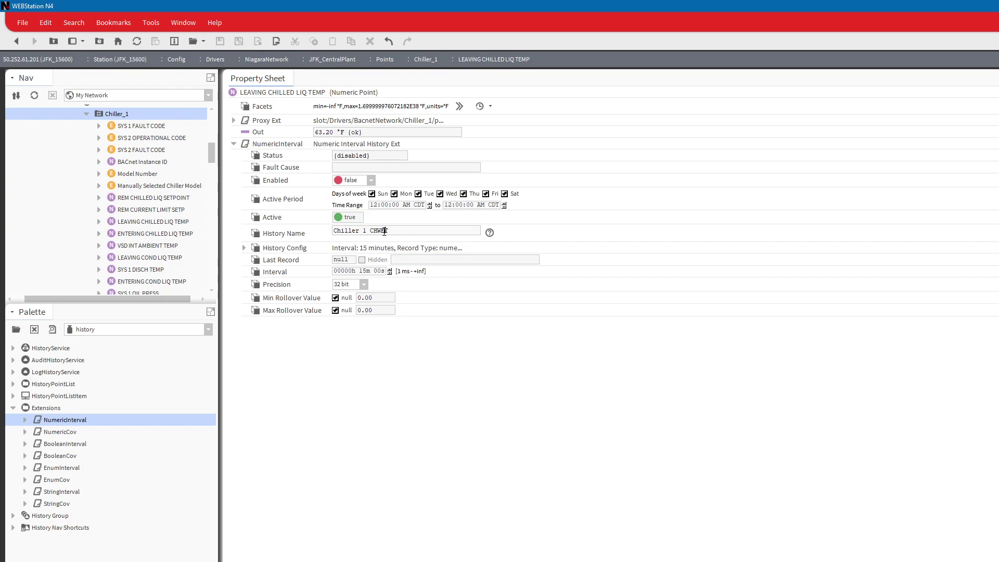
Rename the history to 'Chiller 1 CHWLT', enable it, save, and go back to the wire sheet
{"action": "left_click", "coordinate": [384, 231]}
{"action": "key", "text": "BackSpace"}
{"action": "type", "text": "L"}
{"action": "left_click", "coordinate": [244, 248]}
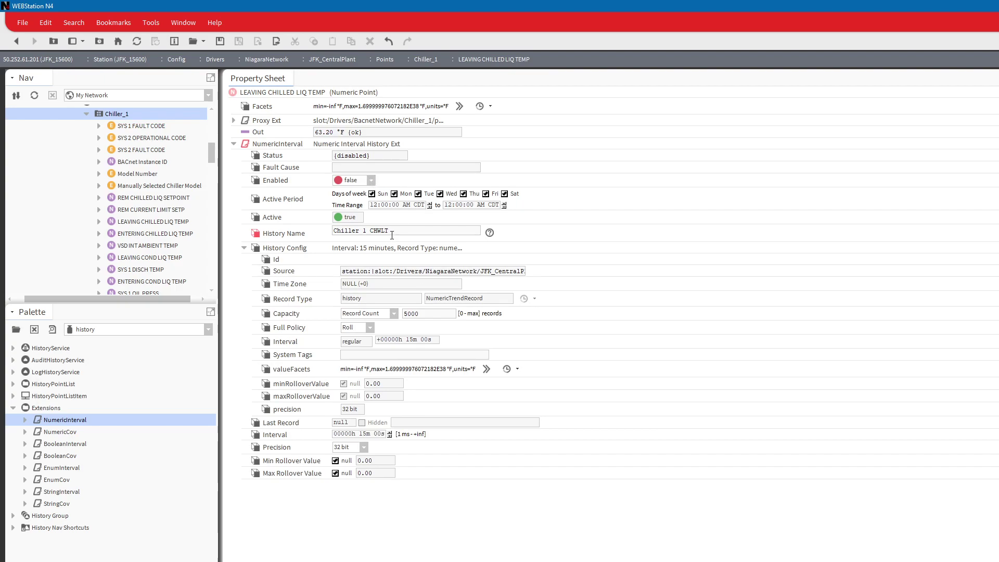
{"action": "left_click", "coordinate": [371, 180]}
{"action": "left_click", "coordinate": [367, 204]}
{"action": "key", "text": "ctrl+s"}
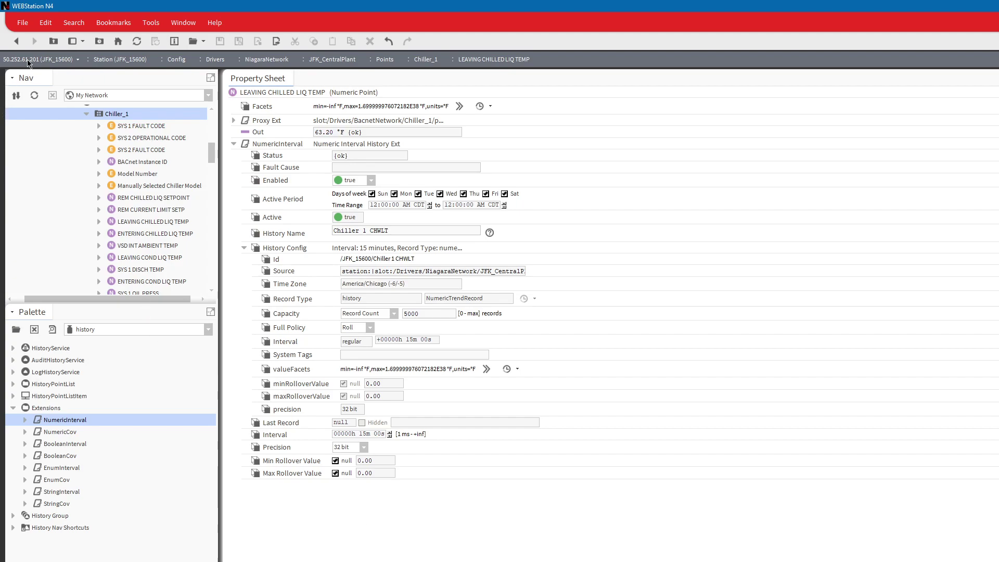
{"action": "left_click", "coordinate": [16, 41]}
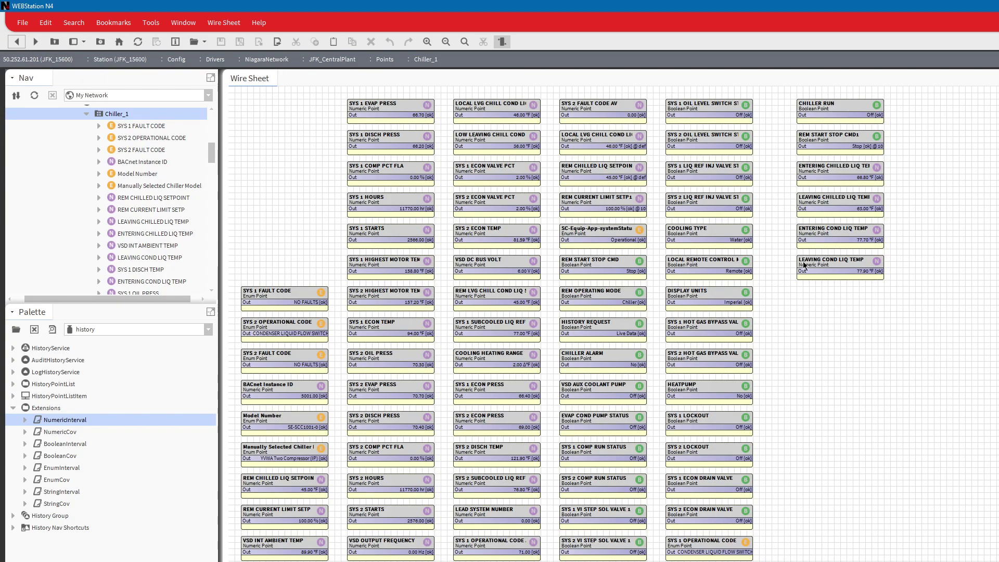
Paste the NumericInterval extension onto ENTERING COND LIQ TEMP and expand its properties
{"action": "double_click", "coordinate": [835, 233]}
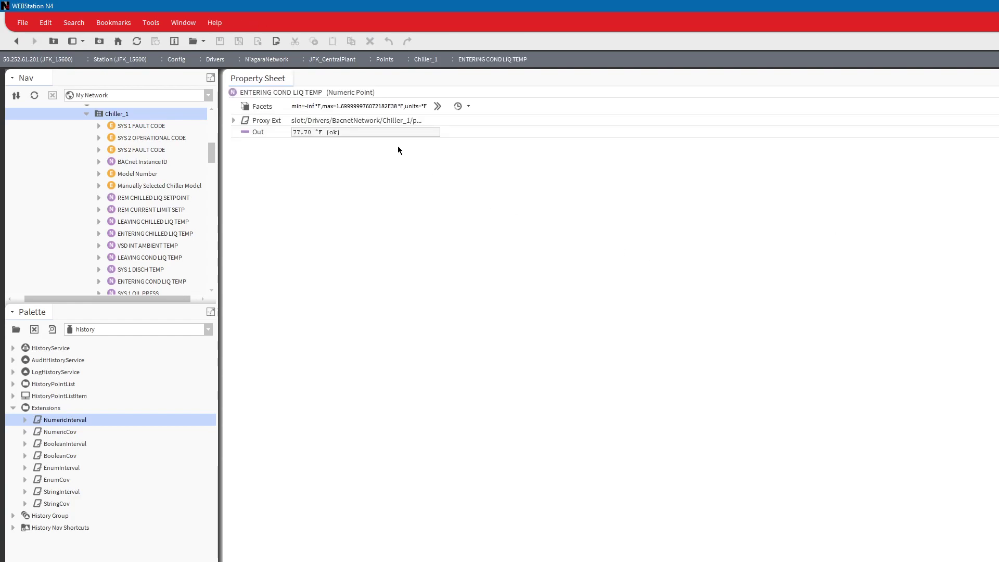
{"action": "right_click", "coordinate": [334, 154]}
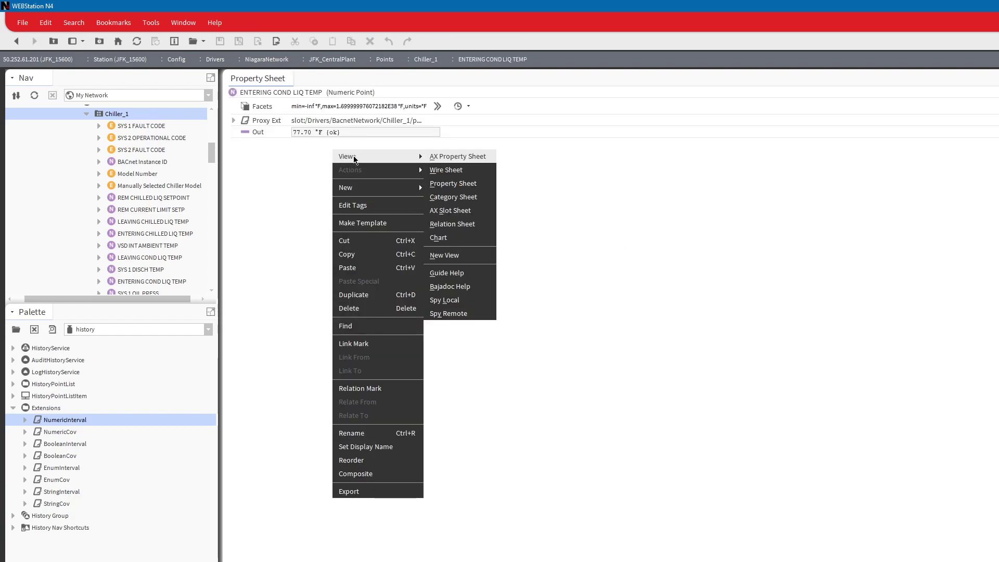
{"action": "left_click", "coordinate": [347, 268]}
{"action": "left_click", "coordinate": [647, 380]}
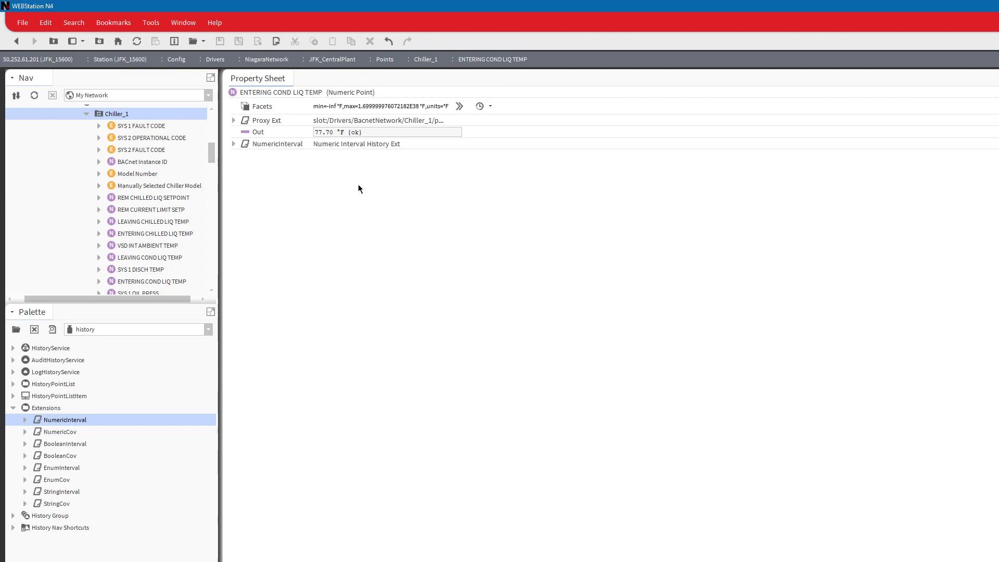
{"action": "left_click", "coordinate": [233, 144]}
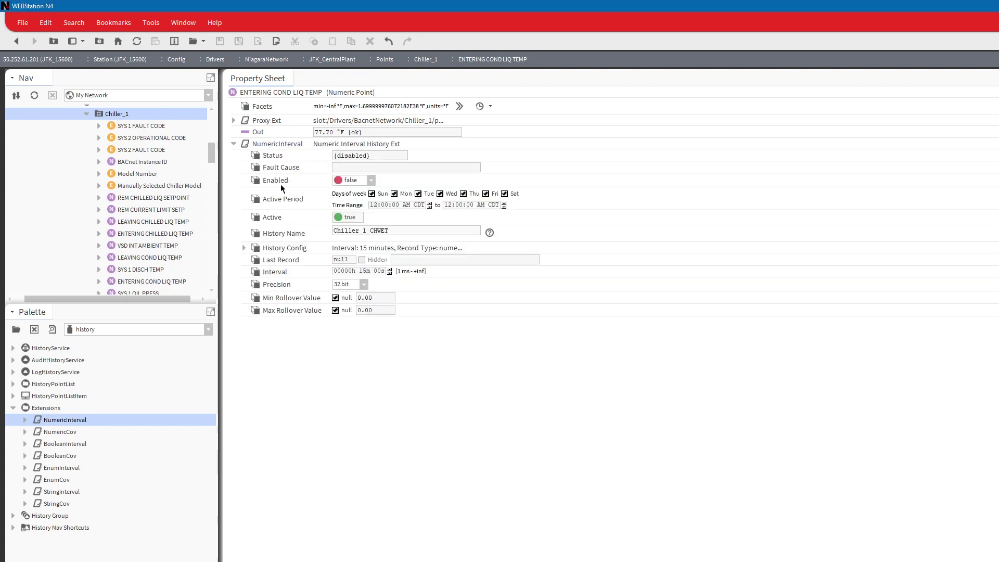
Change the History Name to 'Chiller 1 CWET' and set Enabled to true
{"action": "left_click", "coordinate": [378, 230]}
{"action": "key", "text": "BackSpace"}
{"action": "left_click", "coordinate": [372, 181]}
{"action": "left_click", "coordinate": [364, 199]}
Paste the NumericInterval extension onto LEAVING COND LIQ TEMP and expand its properties
{"action": "left_click", "coordinate": [16, 41]}
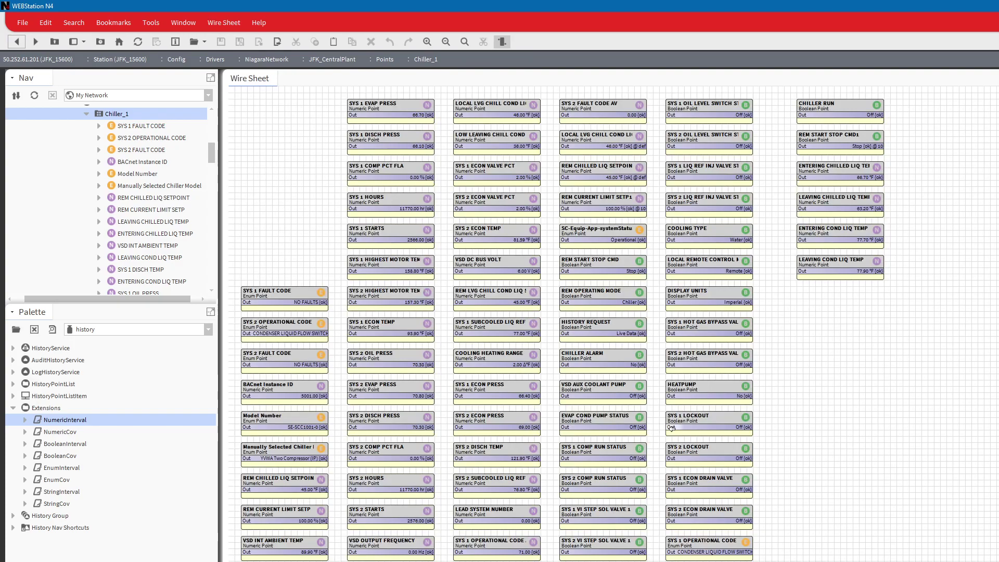
{"action": "left_click", "coordinate": [838, 264]}
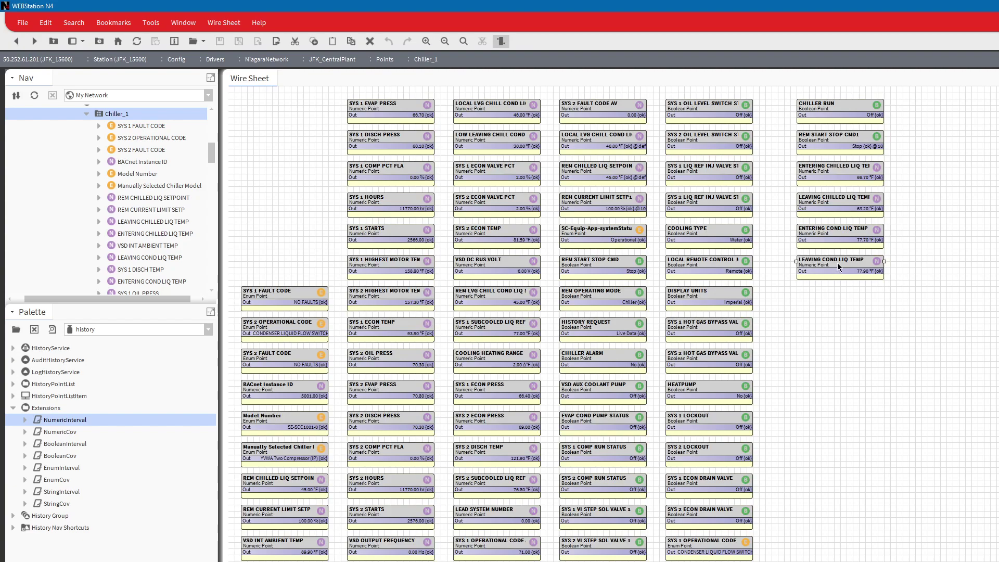
{"action": "double_click", "coordinate": [838, 264]}
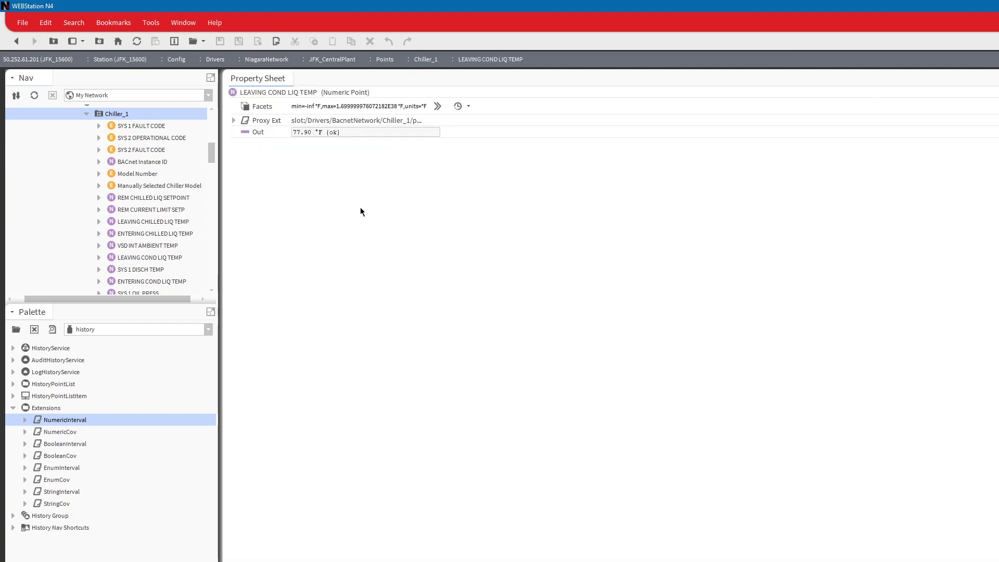
{"action": "right_click", "coordinate": [331, 180]}
{"action": "left_click", "coordinate": [362, 296]}
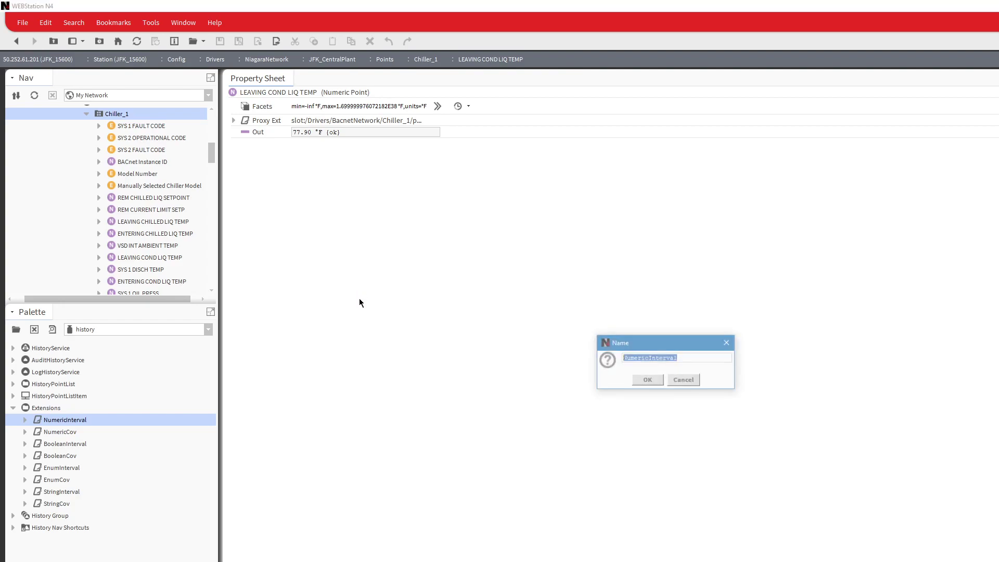
{"action": "left_click", "coordinate": [648, 379]}
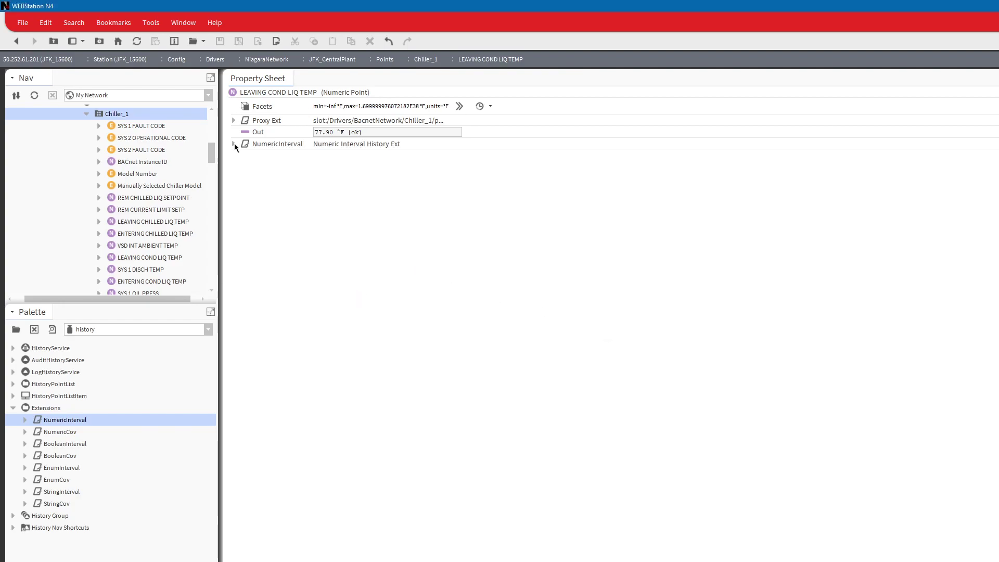
{"action": "left_click", "coordinate": [233, 144]}
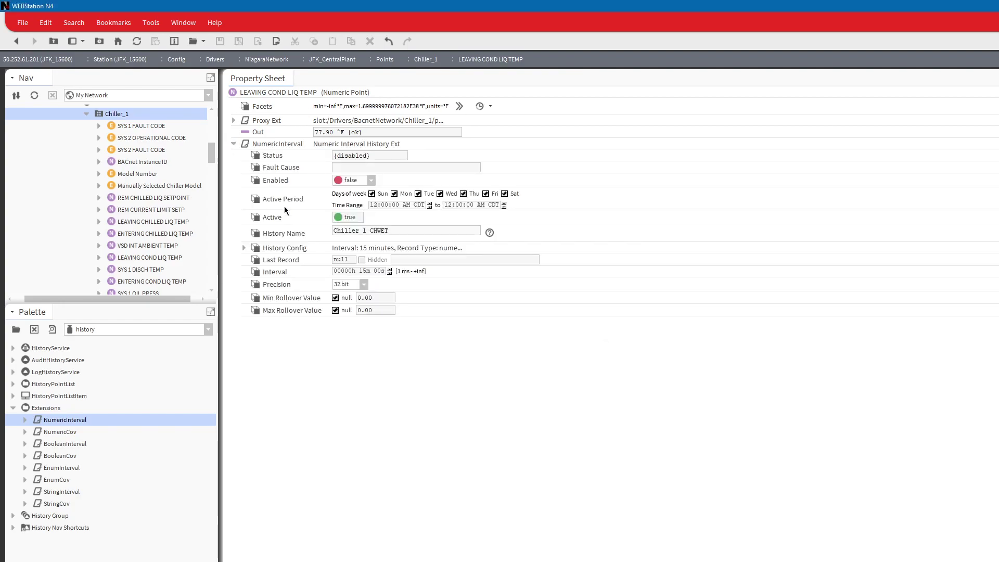
Rename the history to 'Chiller 1 CWLT', enable it, save, and go back to the wire sheet
{"action": "left_click", "coordinate": [378, 229]}
{"action": "key", "text": "BackSpace"}
{"action": "type", "text": "L"}
{"action": "left_click", "coordinate": [372, 181]}
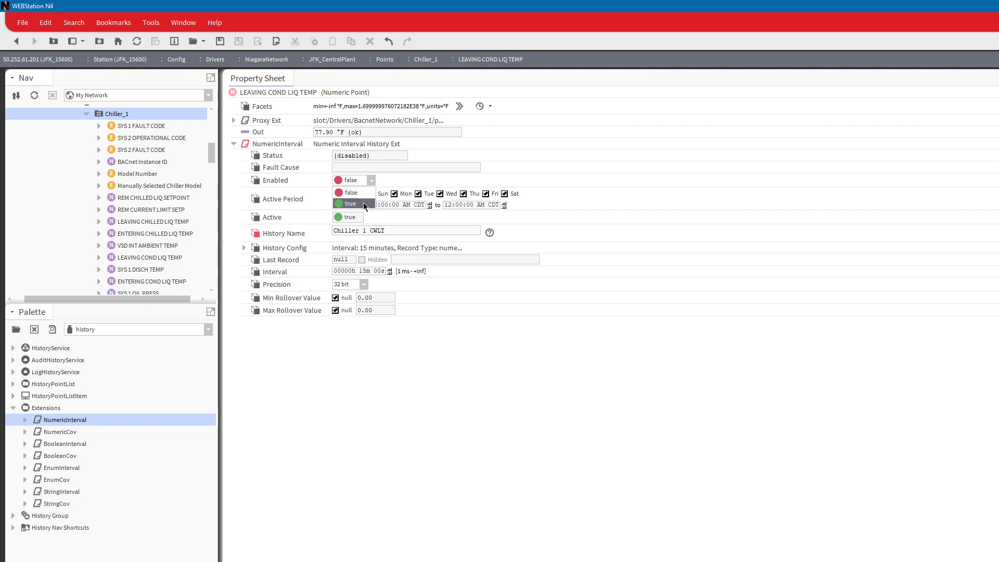
{"action": "left_click", "coordinate": [363, 203]}
{"action": "key", "text": "ctrl+s"}
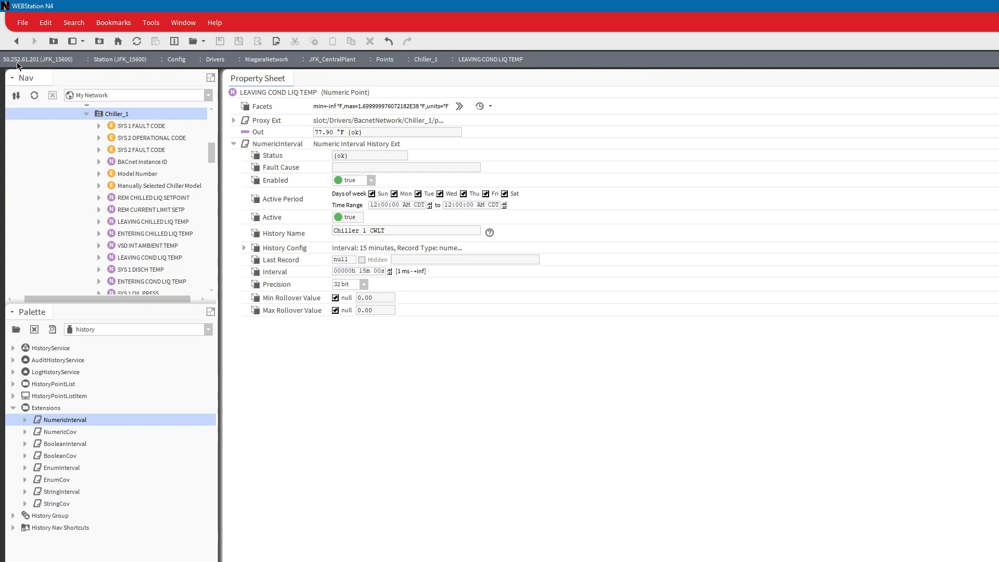
{"action": "left_click", "coordinate": [17, 41]}
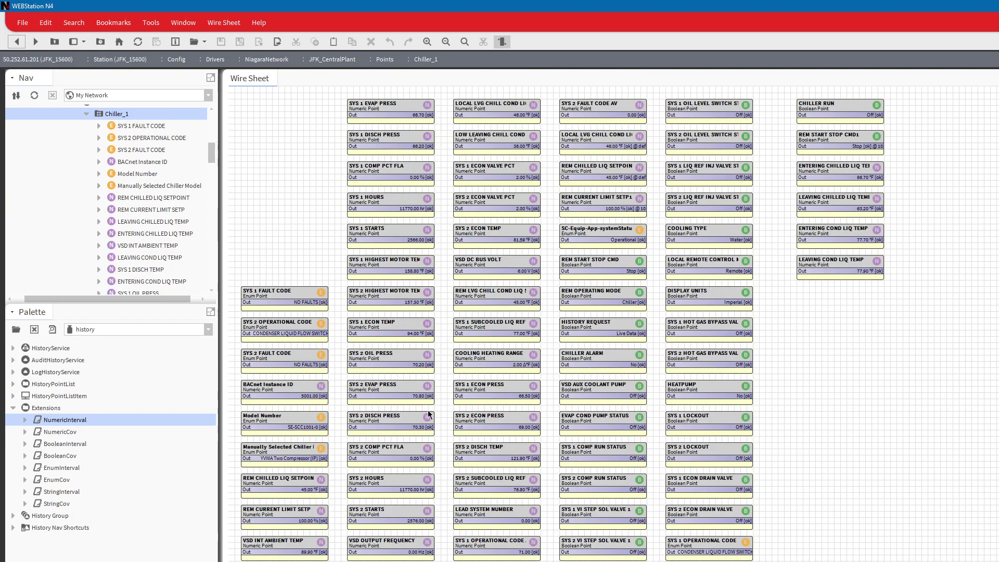
Collapse Chiller_1, view its point database, then open NiagaraNetwork's 15600 JFK Blvd home graphic
{"action": "left_click", "coordinate": [87, 113]}
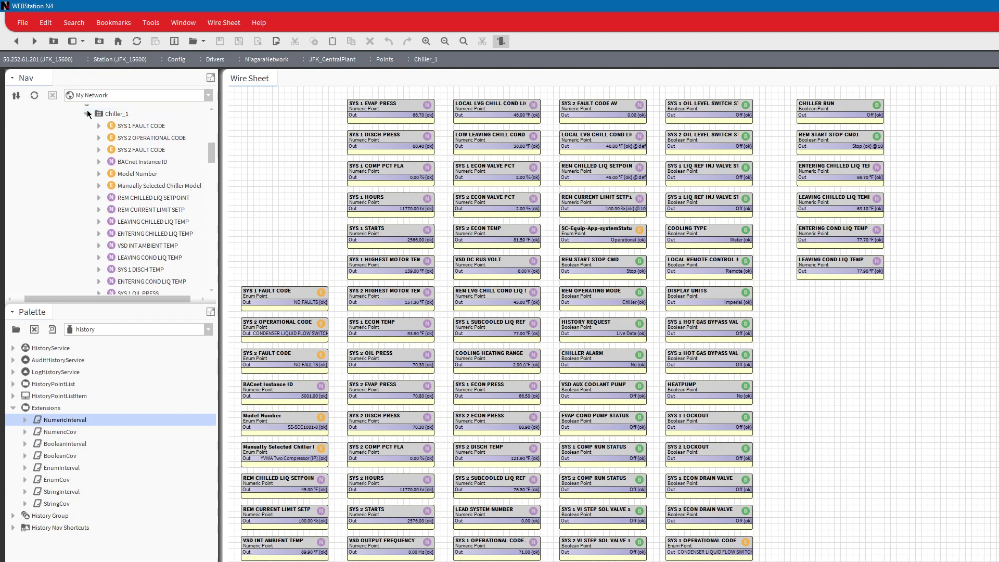
{"action": "double_click", "coordinate": [128, 114]}
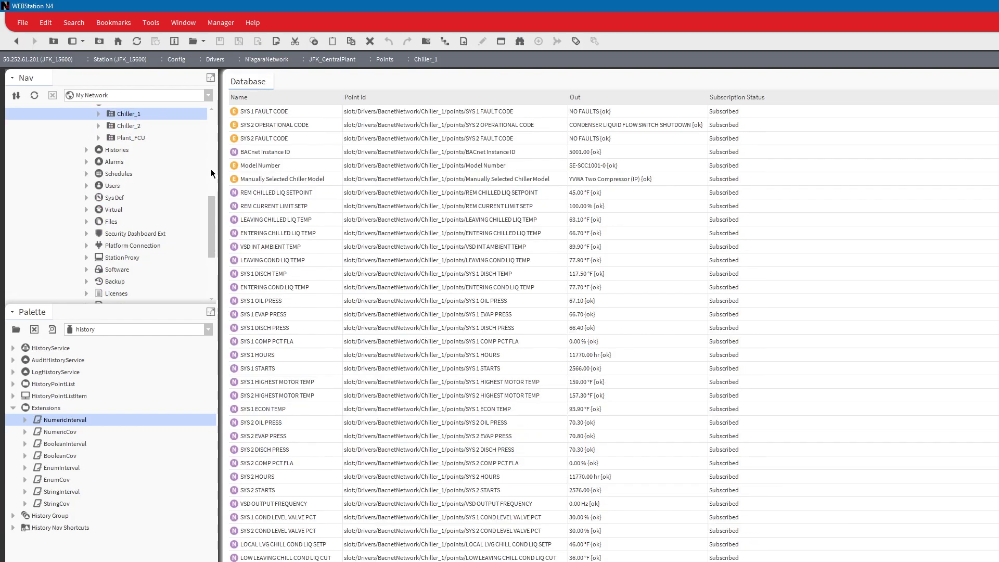
{"action": "scroll", "coordinate": [188, 238], "scroll_direction": "up", "scroll_amount": 4}
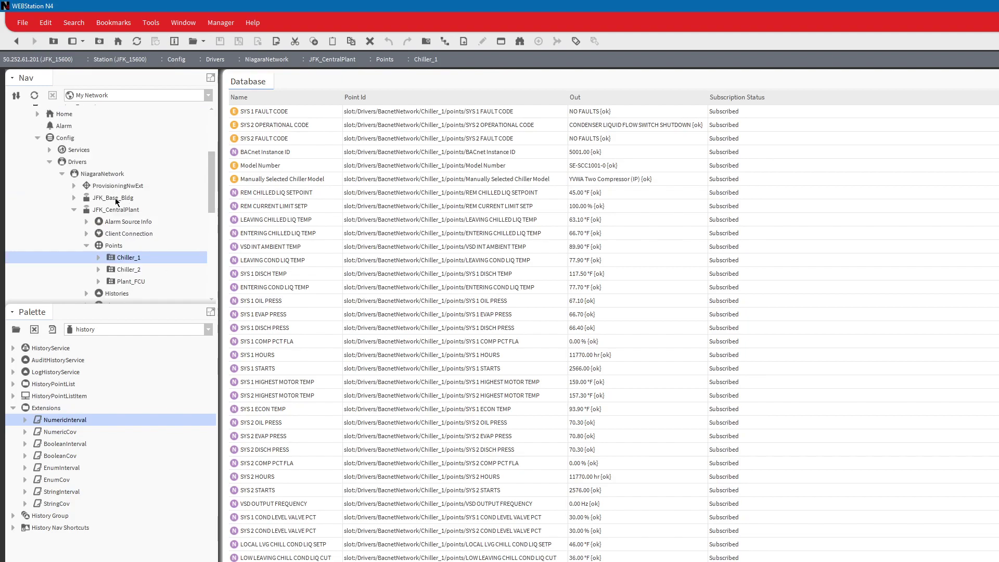
{"action": "left_click", "coordinate": [102, 173]}
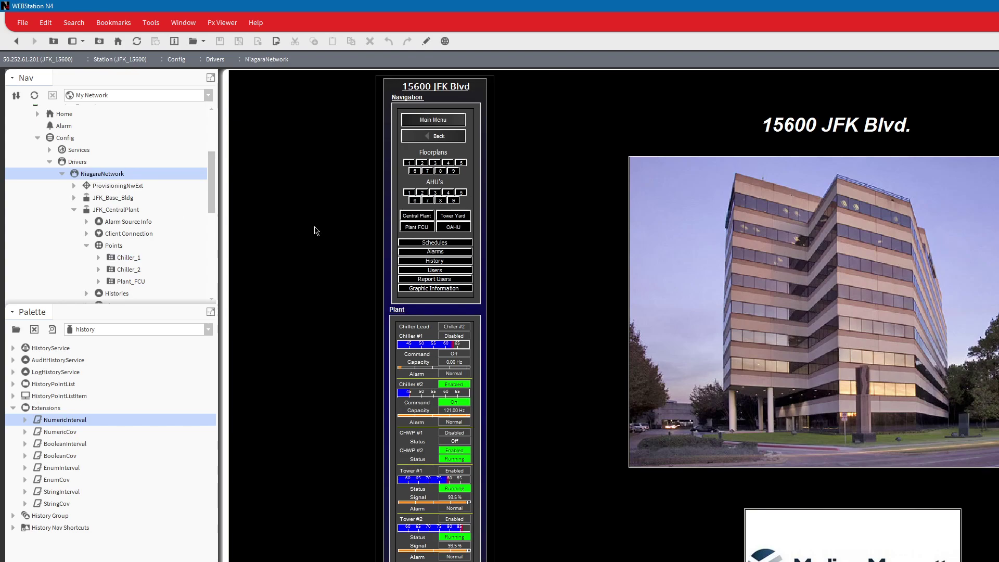
Go to the Central Plant graphic (Chiller_Plant.px) from the home page
{"action": "left_click", "coordinate": [427, 222]}
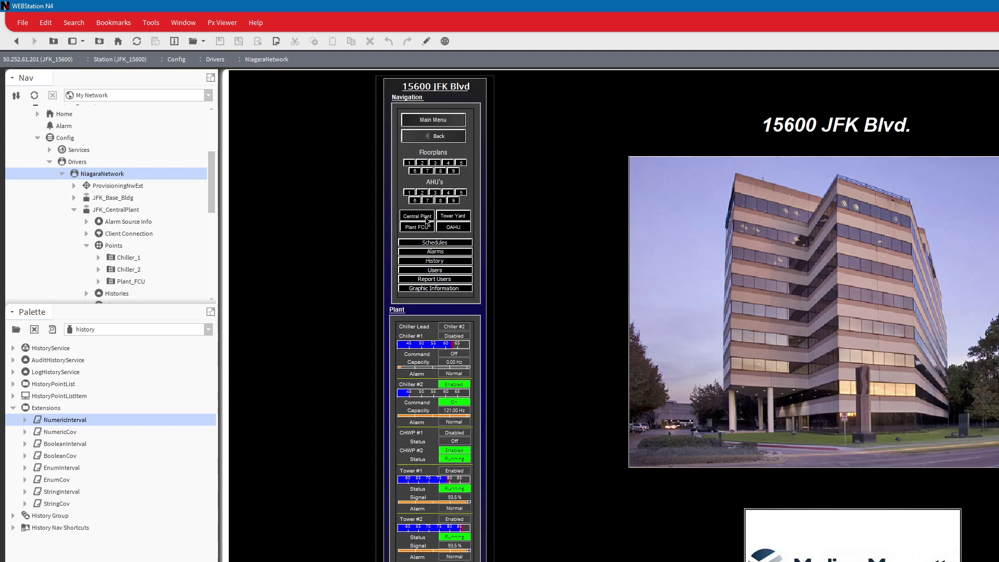